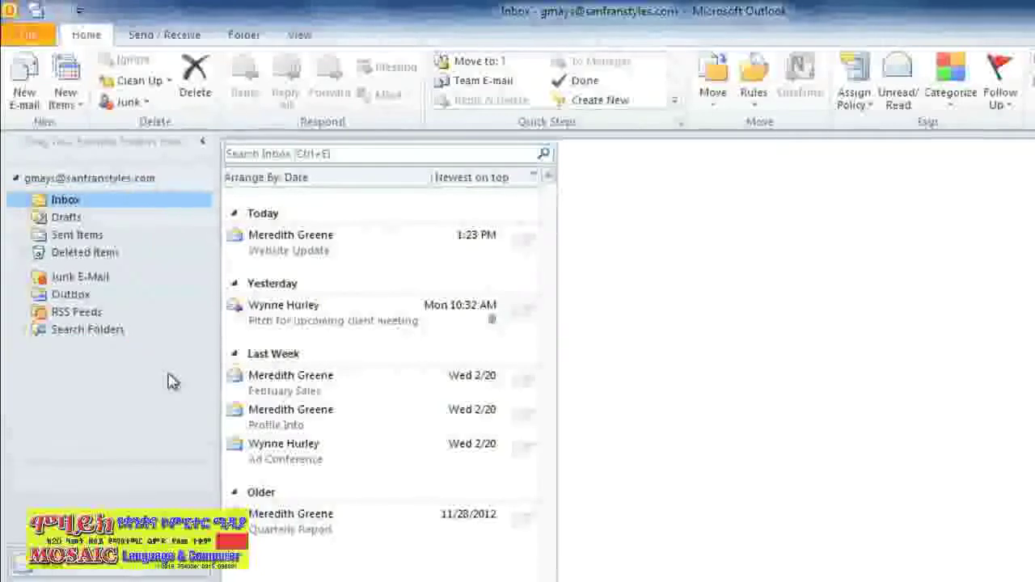
Step: Create a new mail folder named Memos inside the Inbox
click(262, 258)
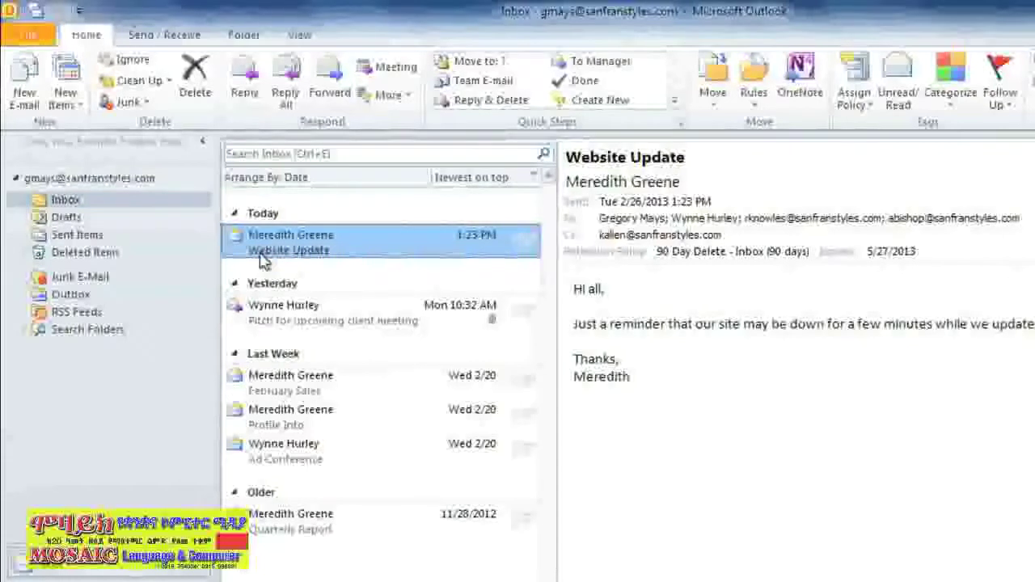
click(245, 36)
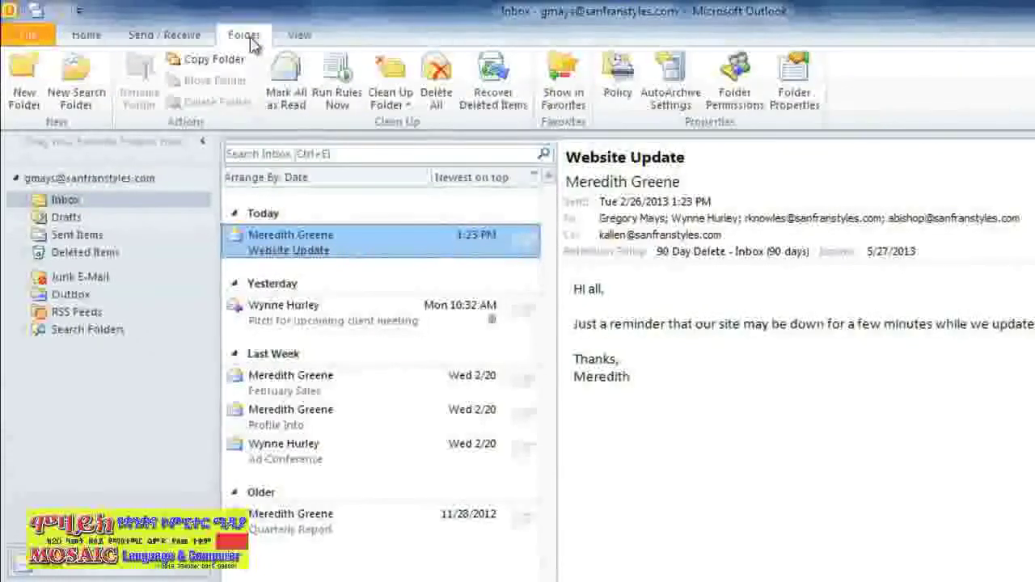
click(29, 94)
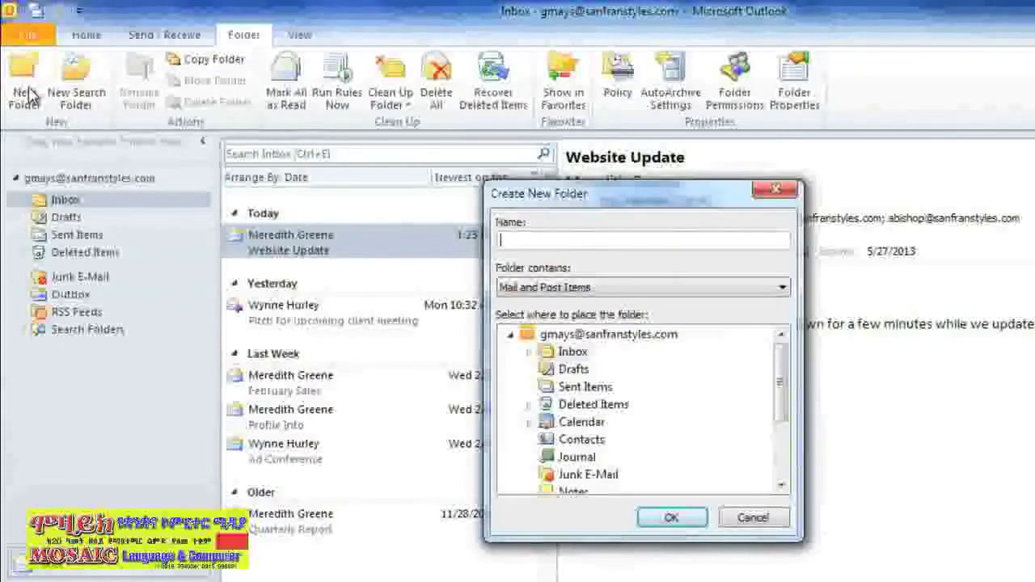
text(Memos)
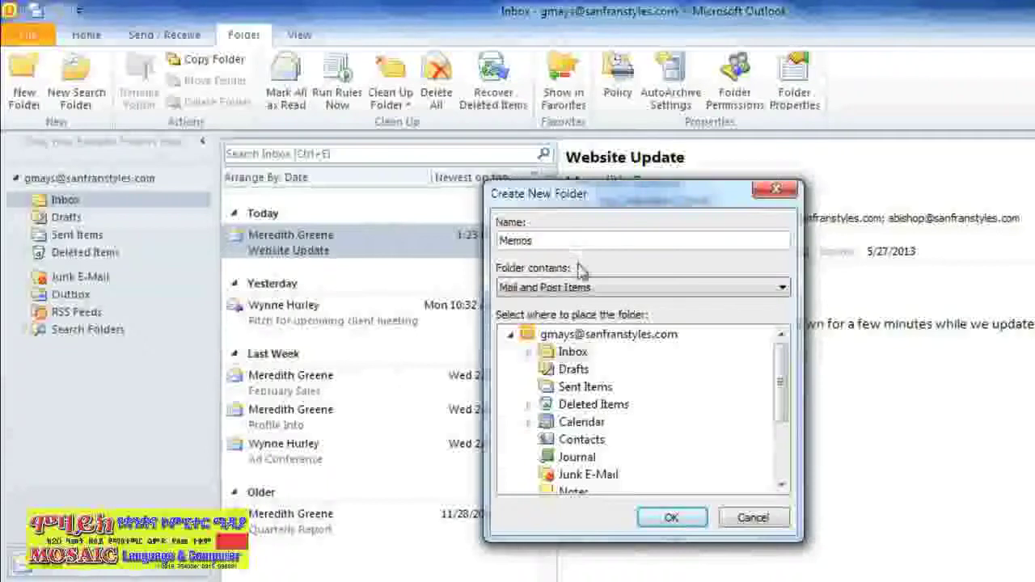
click(573, 353)
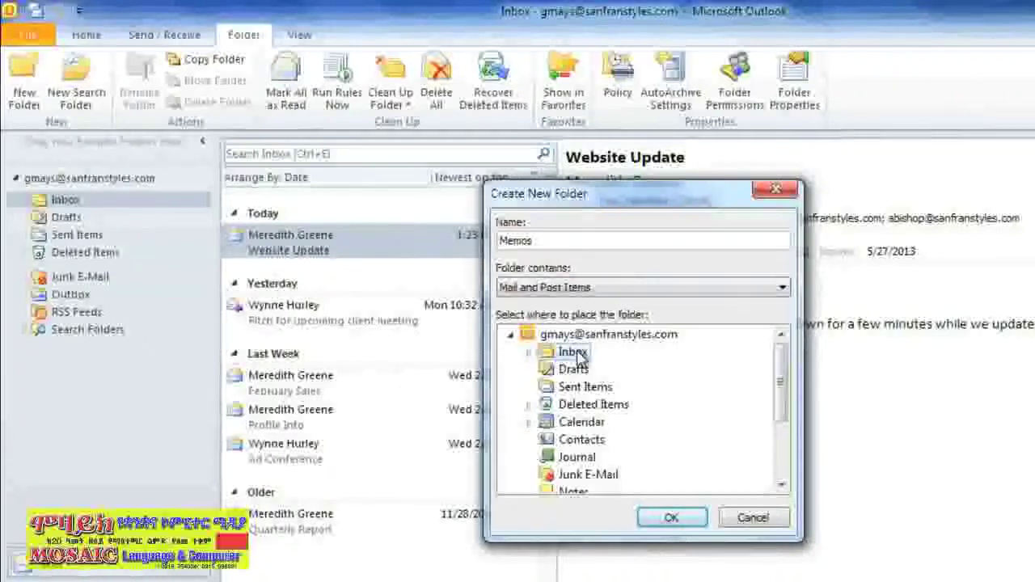
click(658, 521)
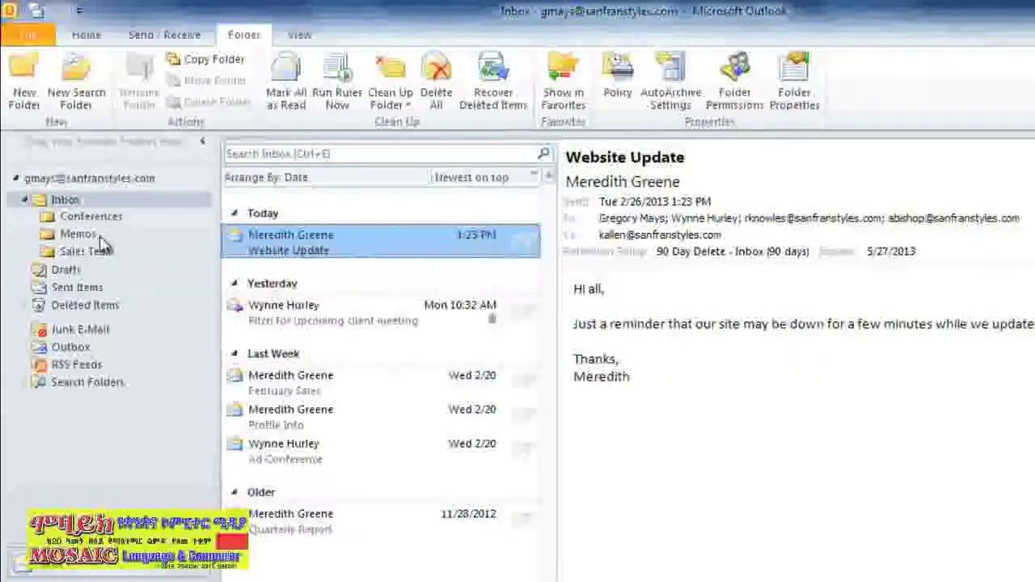
Step: Move the Website Update message from the Inbox into the Memos subfolder
click(25, 200)
click(25, 201)
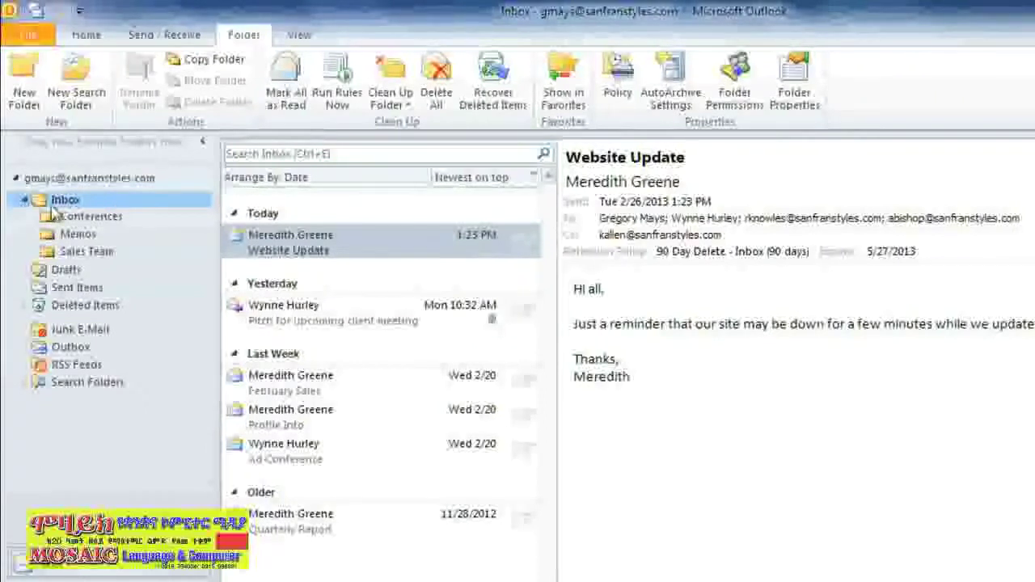
drag(254, 242, 78, 235)
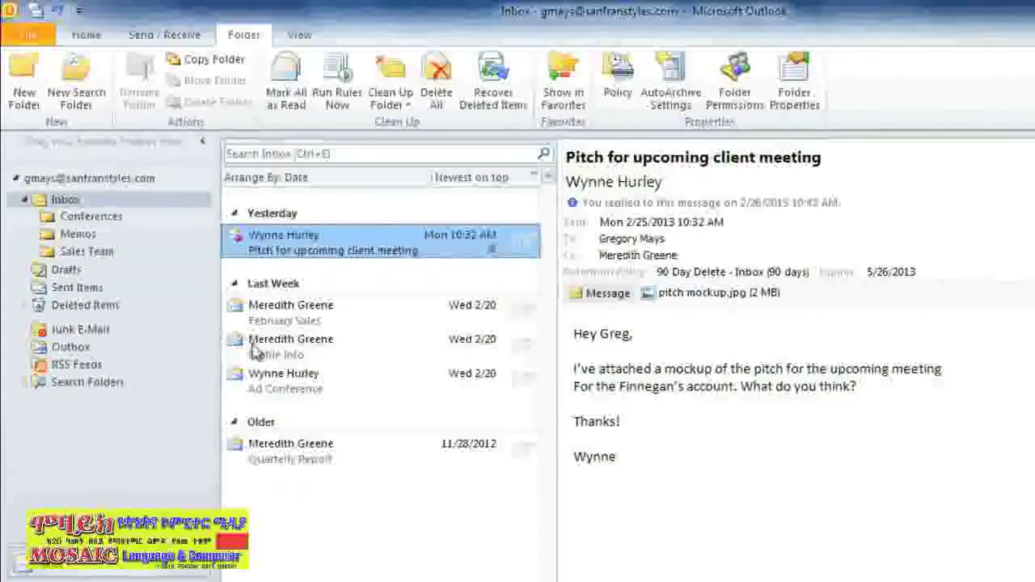
Step: Start a new rule from the Ad Conference message, with the condition that the subject contains Conference
click(283, 385)
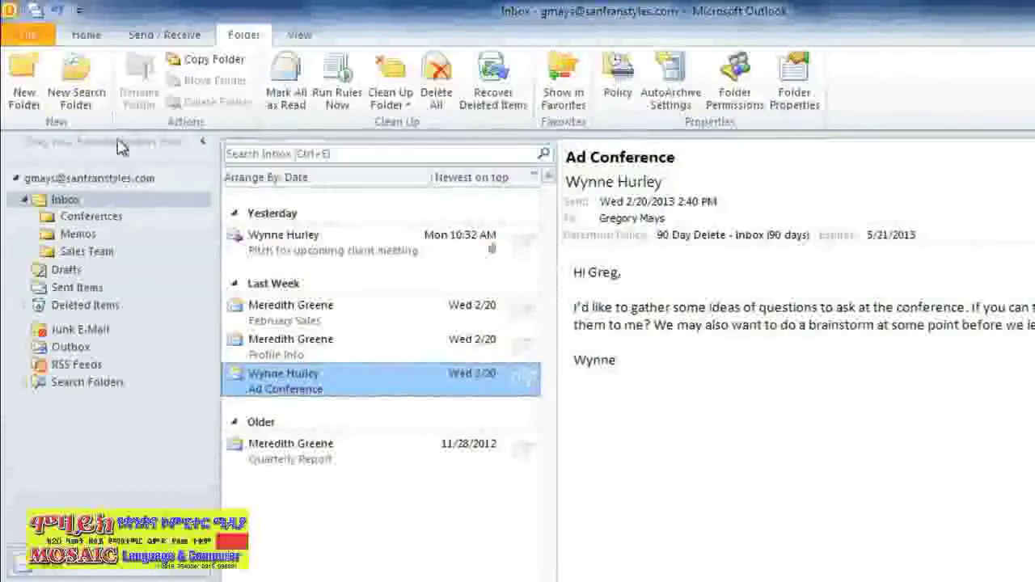
click(86, 36)
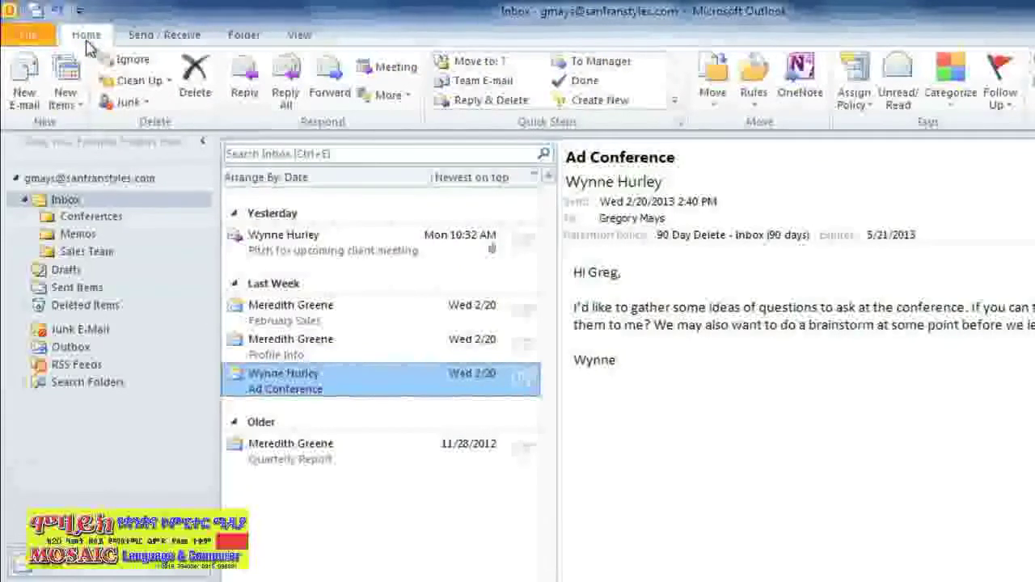
click(758, 81)
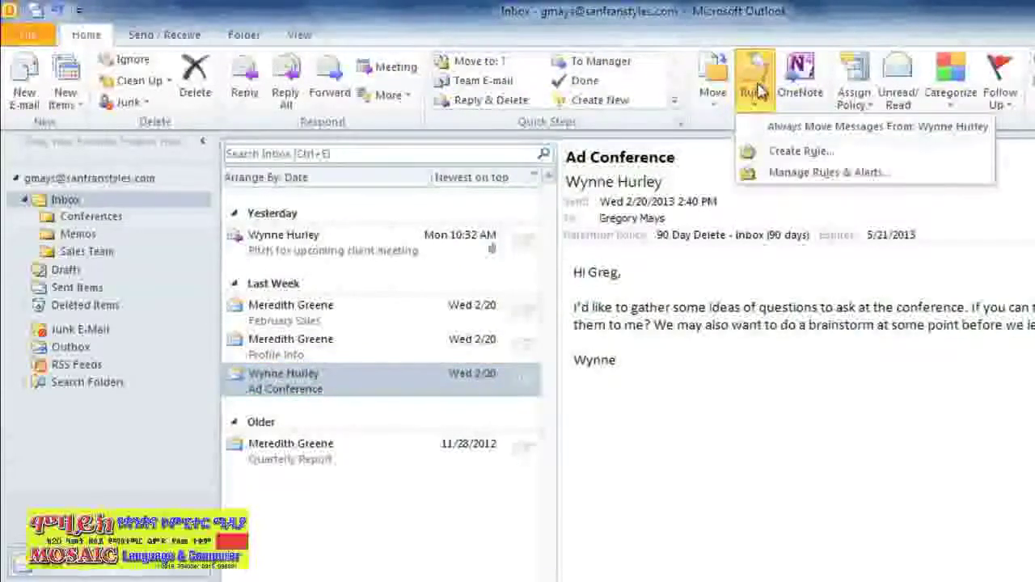
click(776, 152)
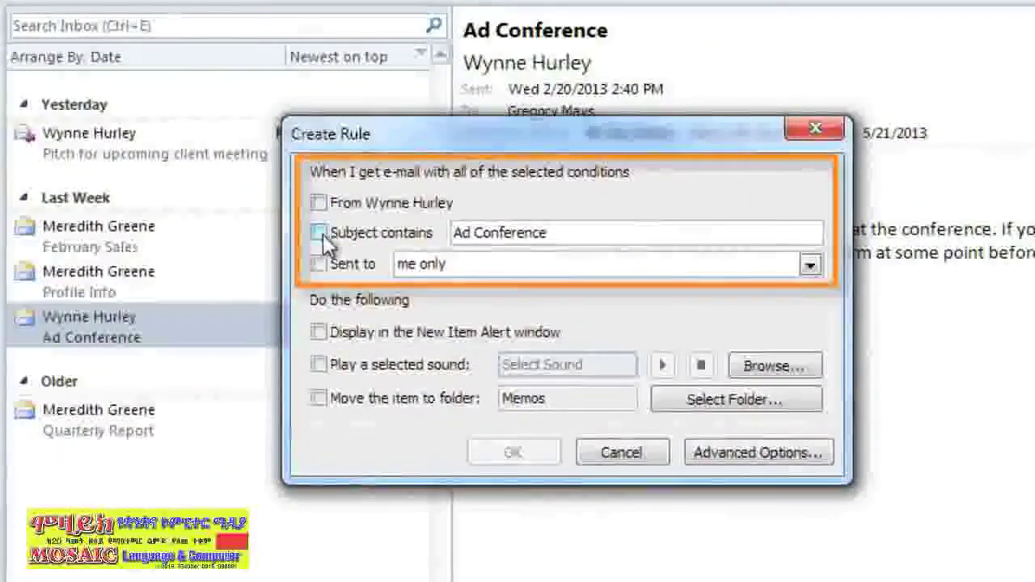
click(319, 233)
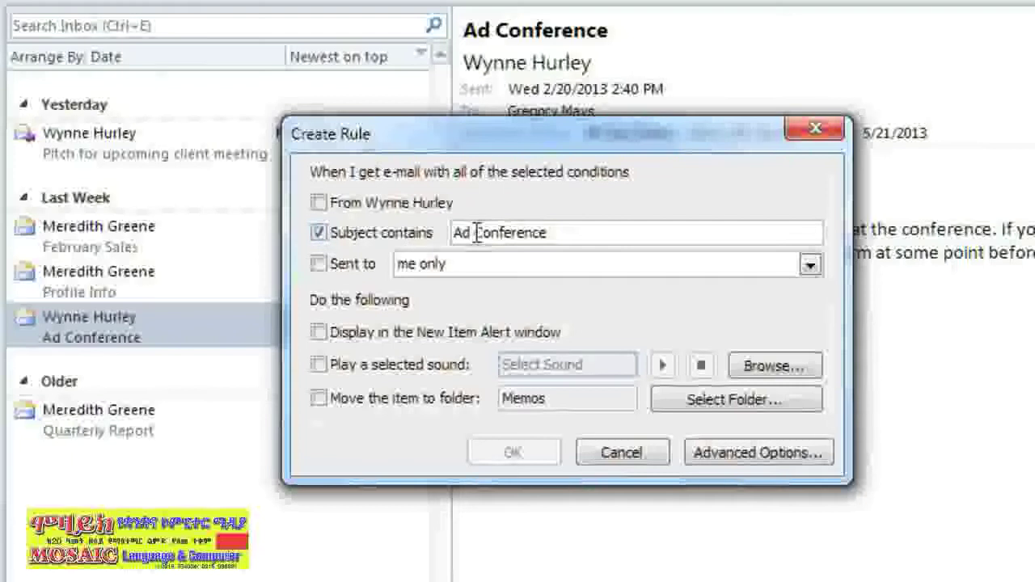
drag(474, 234, 447, 243)
key(Delete)
key(Delete)
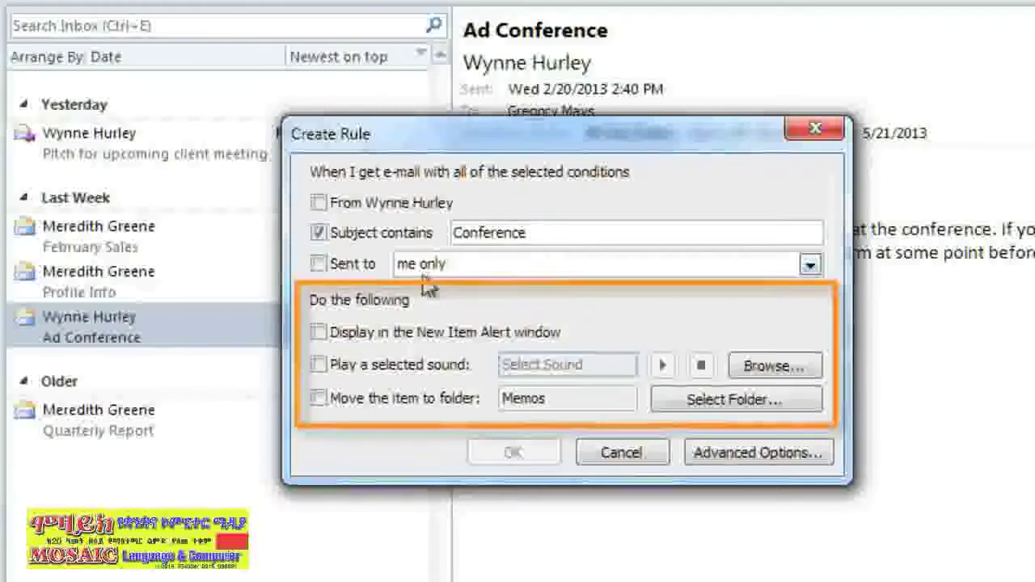
Step: Set the rule to move matching items to the Conferences folder under the Inbox
click(319, 398)
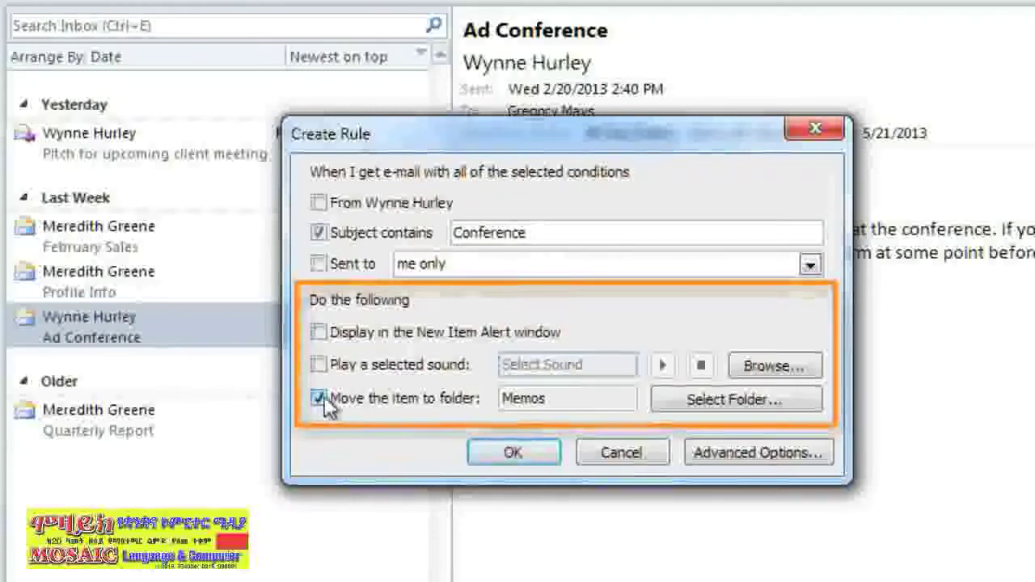
click(688, 404)
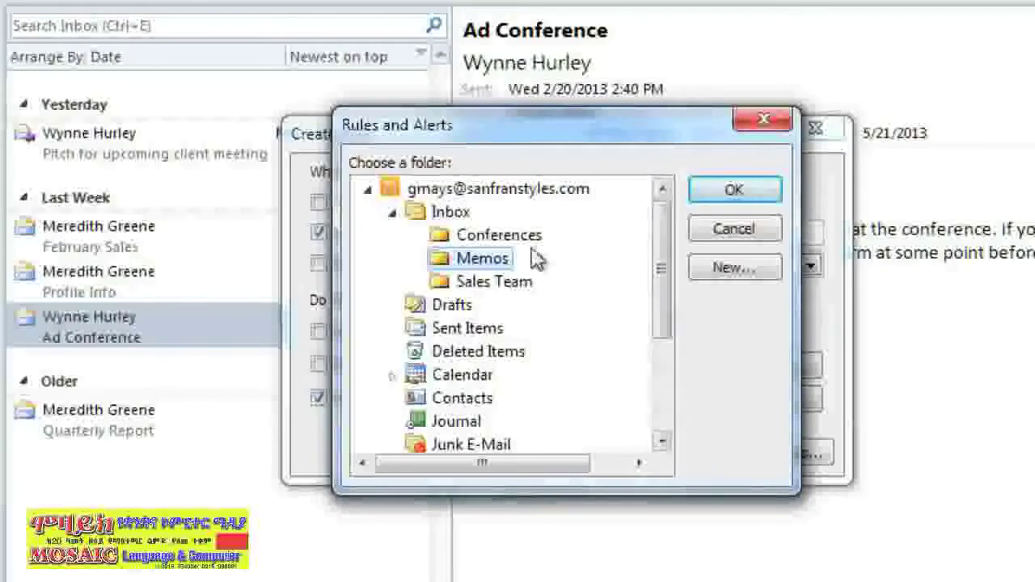
click(501, 233)
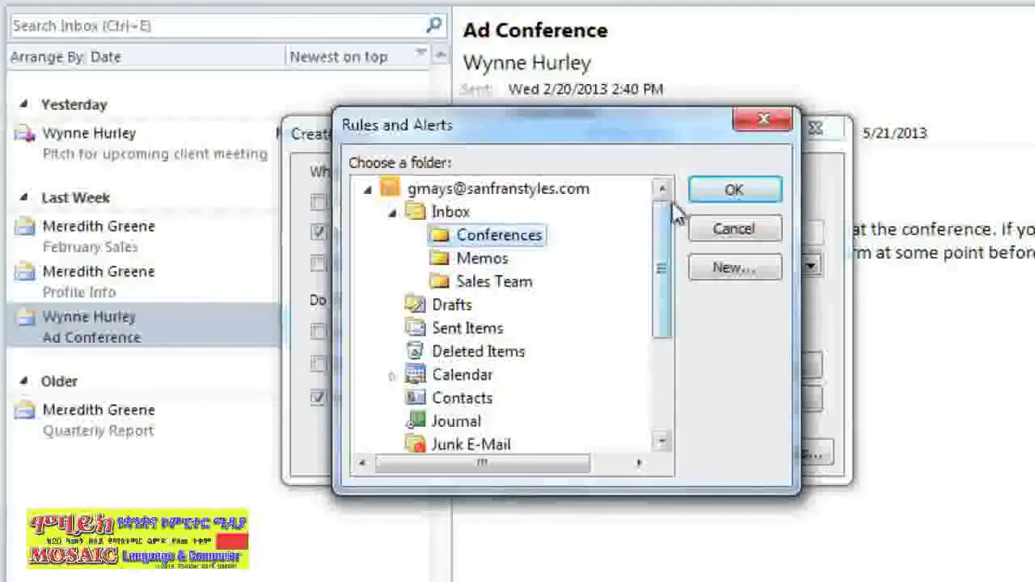
click(700, 195)
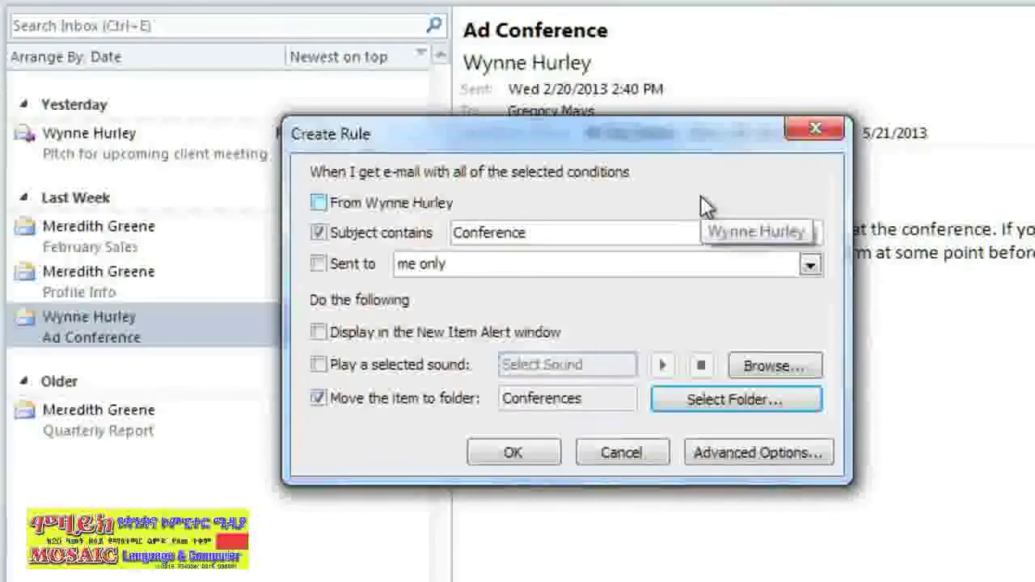
Step: Save the rule and run it now on messages already in the current folder
click(542, 457)
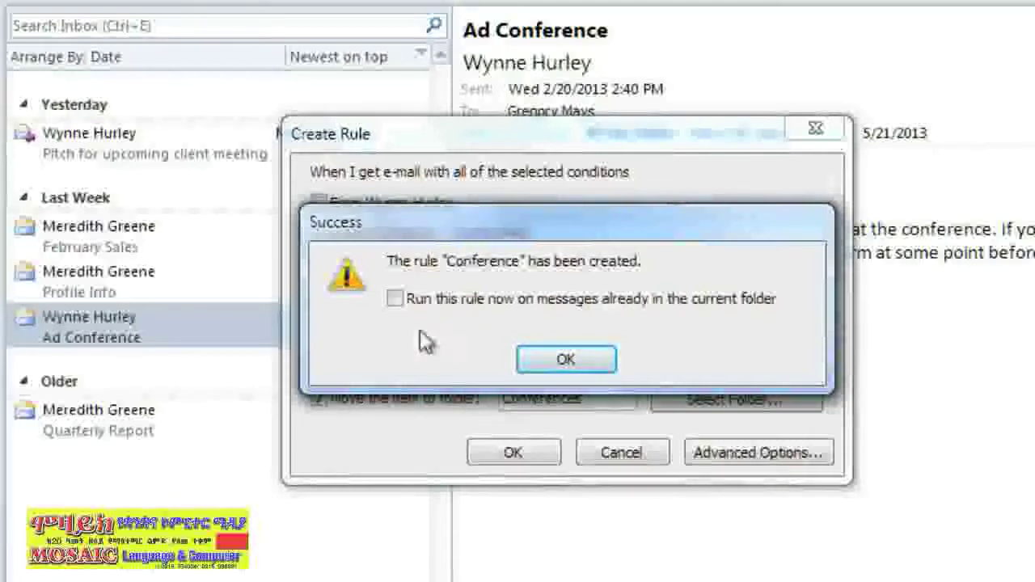
click(394, 298)
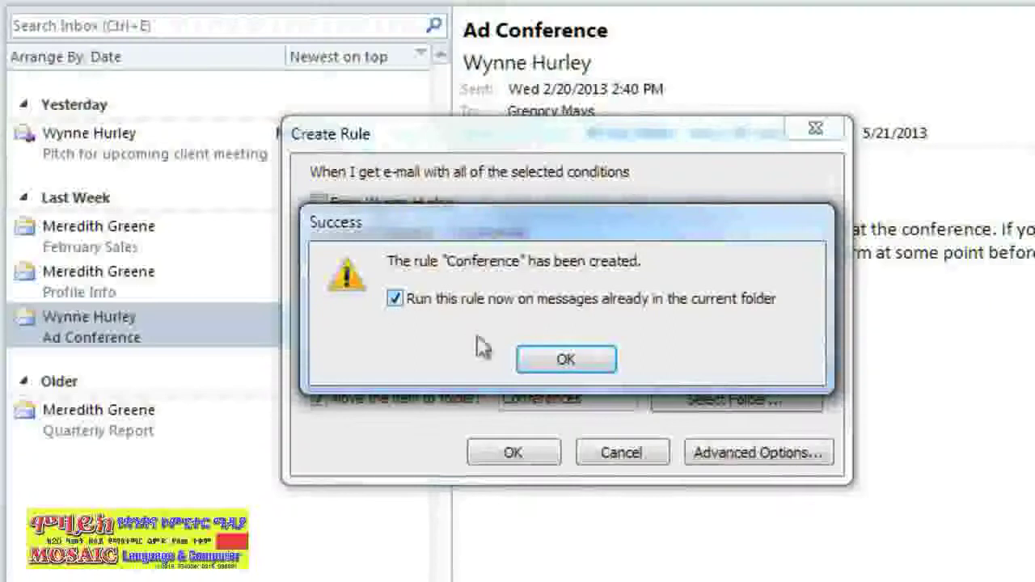
click(544, 360)
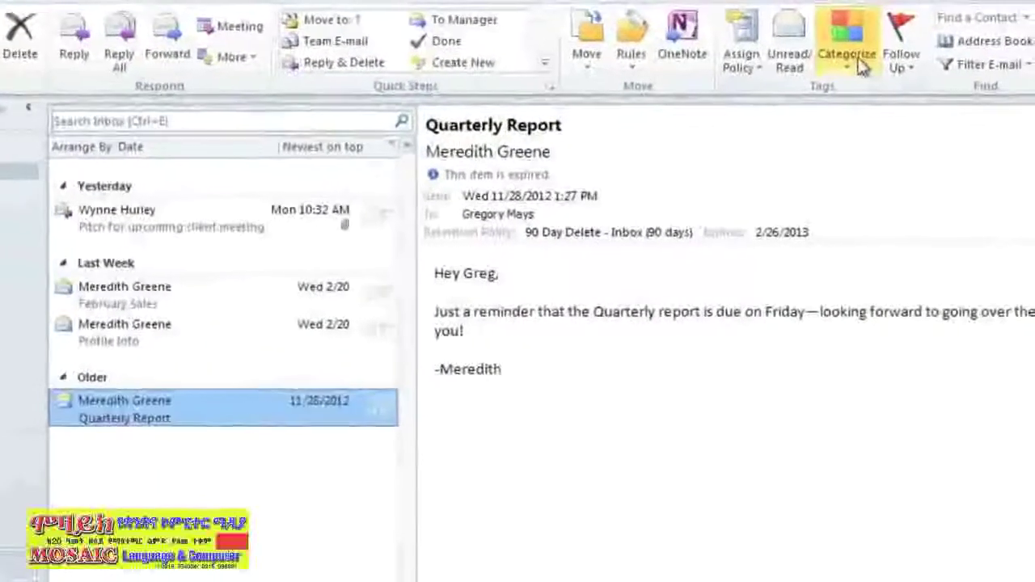
Step: Open the full list of color categories and rename Orange Category to Sales Team
click(862, 66)
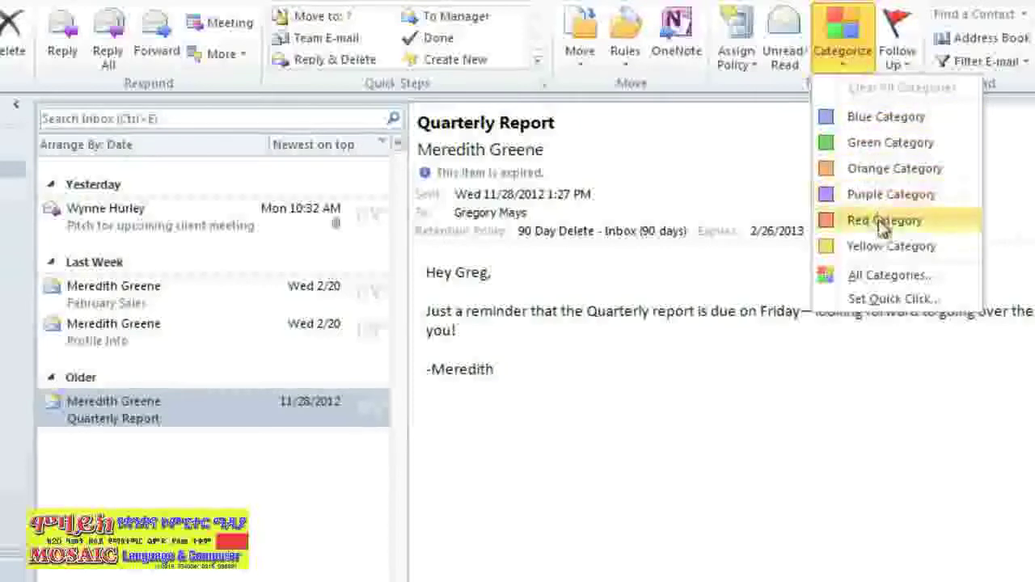
click(886, 277)
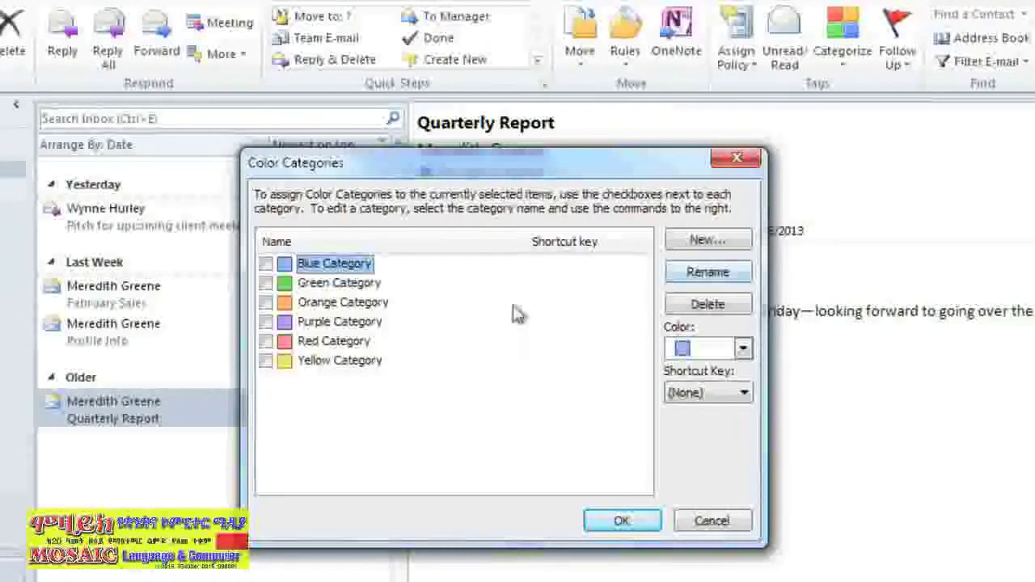
click(343, 310)
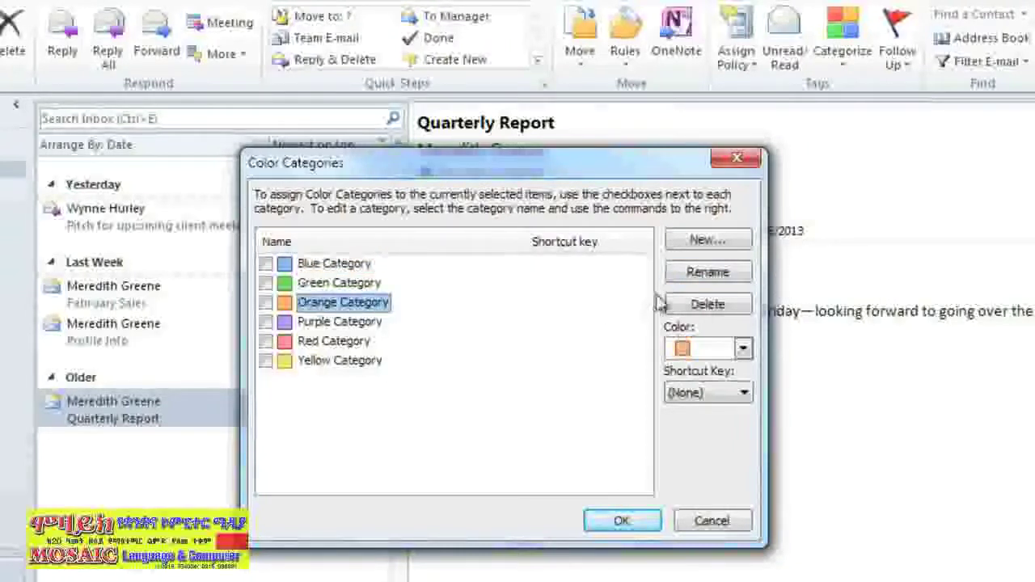
click(686, 275)
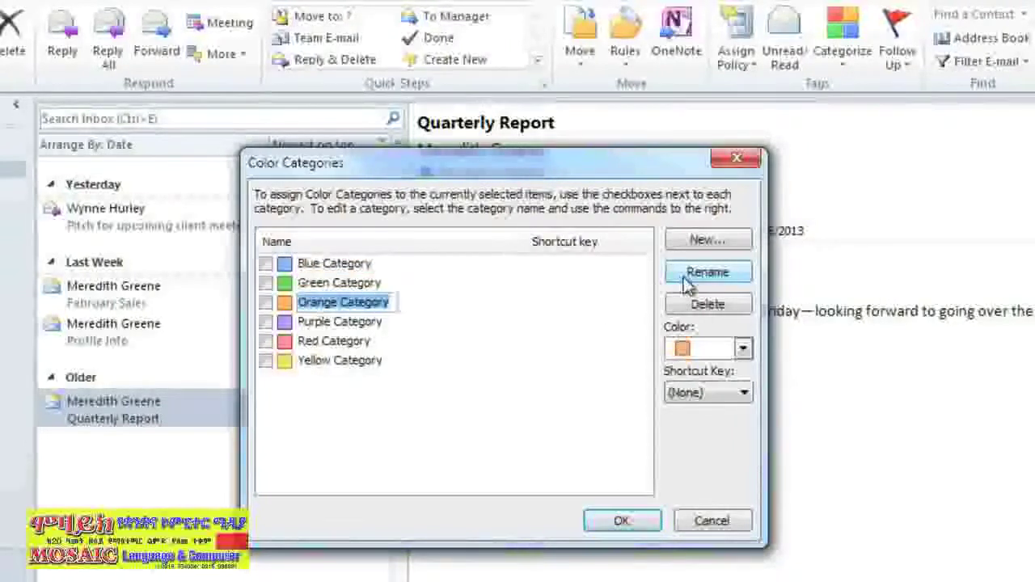
text(Sales Team)
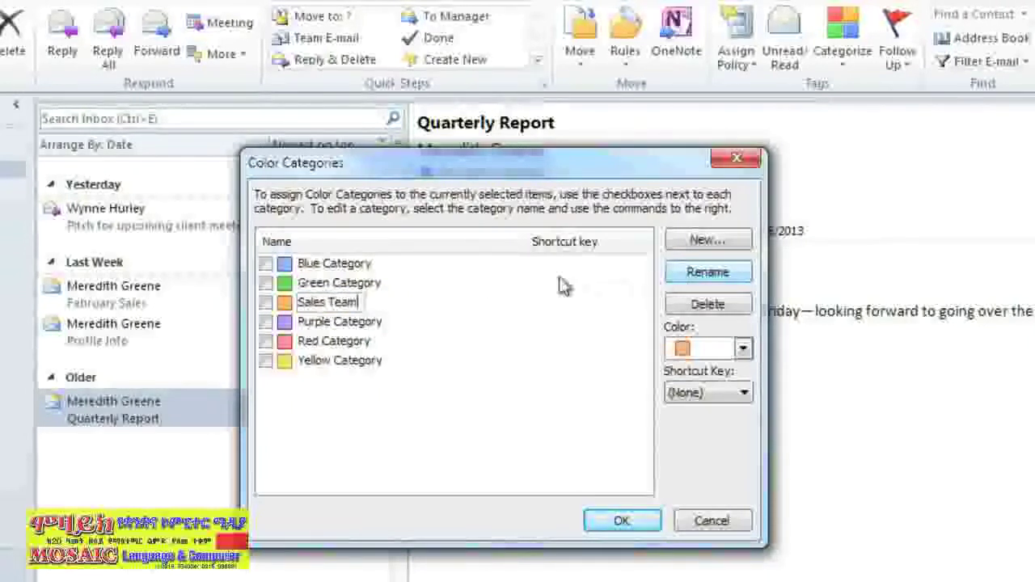
Step: Rename Green Category to Memos and apply the color category changes
click(344, 288)
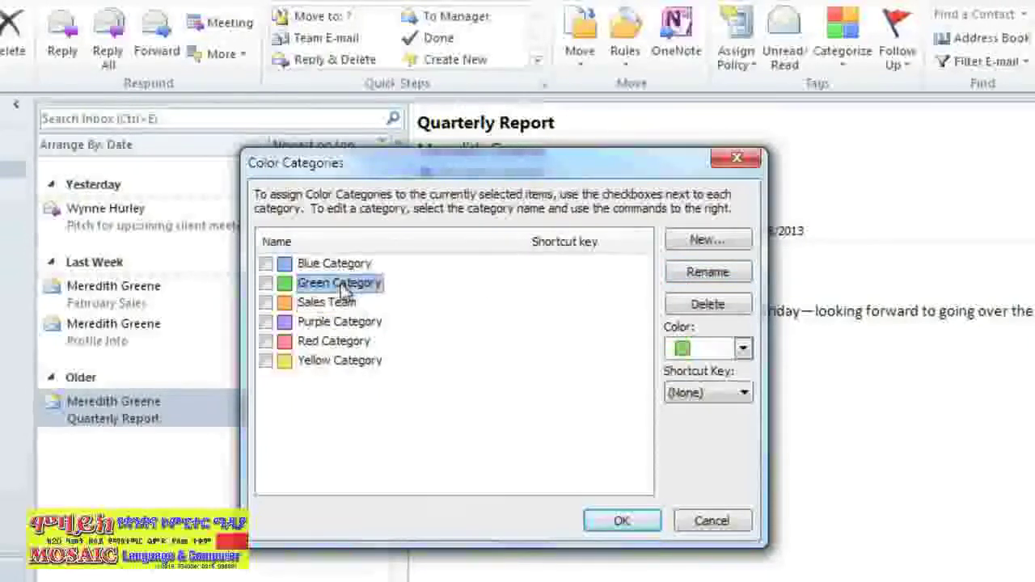
click(681, 277)
text(Memos)
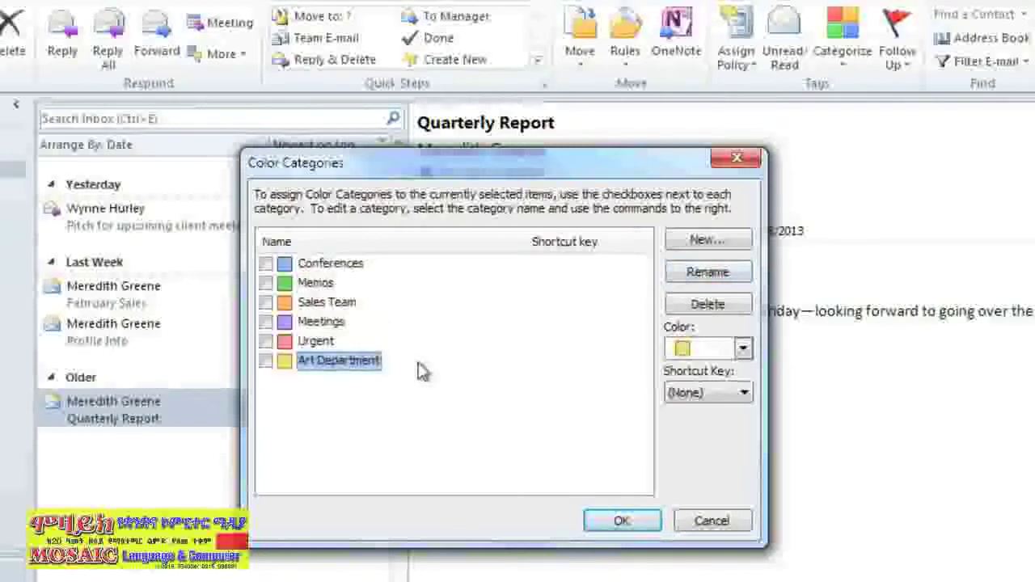
click(618, 521)
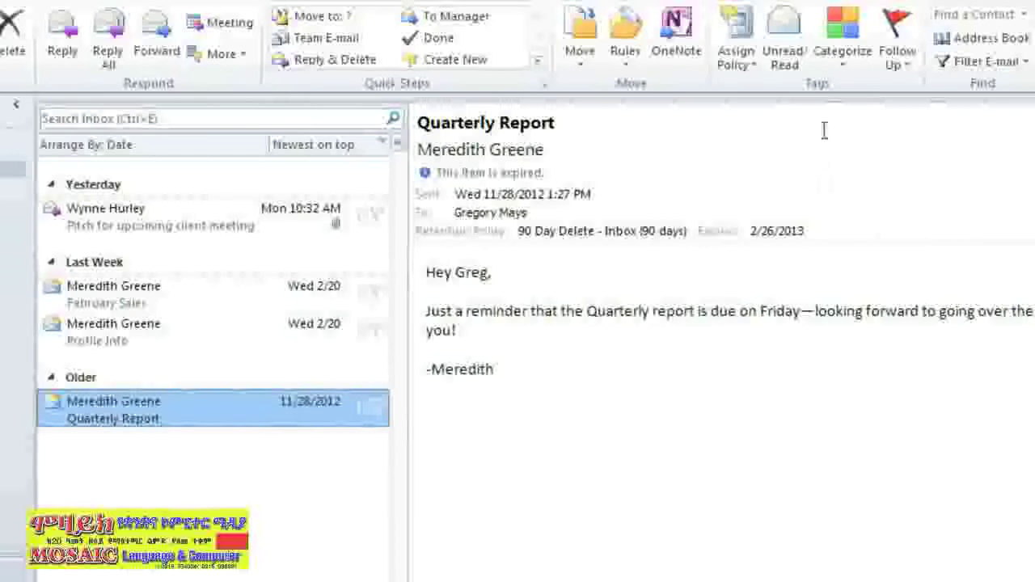
Step: Assign the Sales Team and Urgent categories to the Quarterly Report message
click(843, 61)
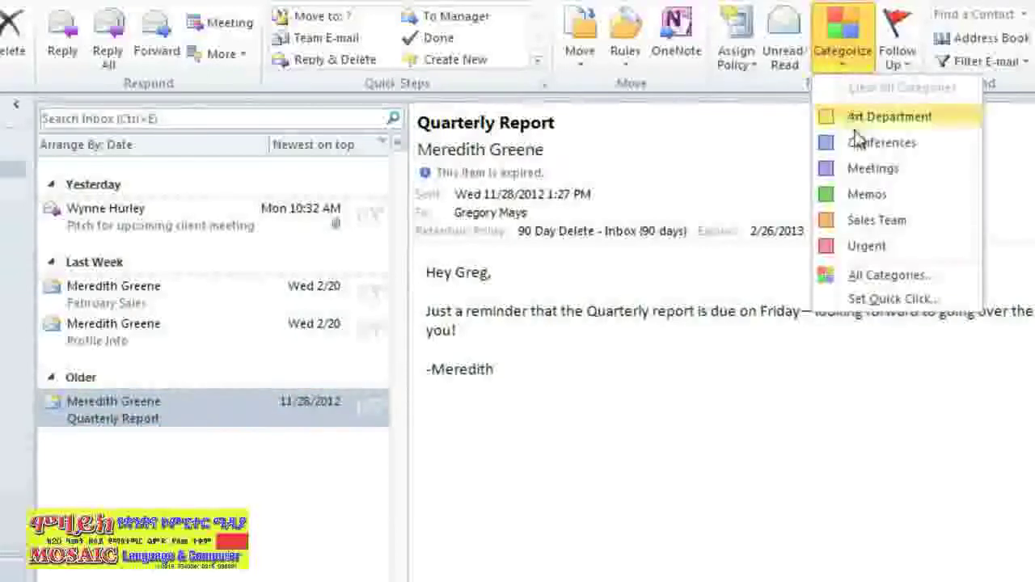
click(858, 219)
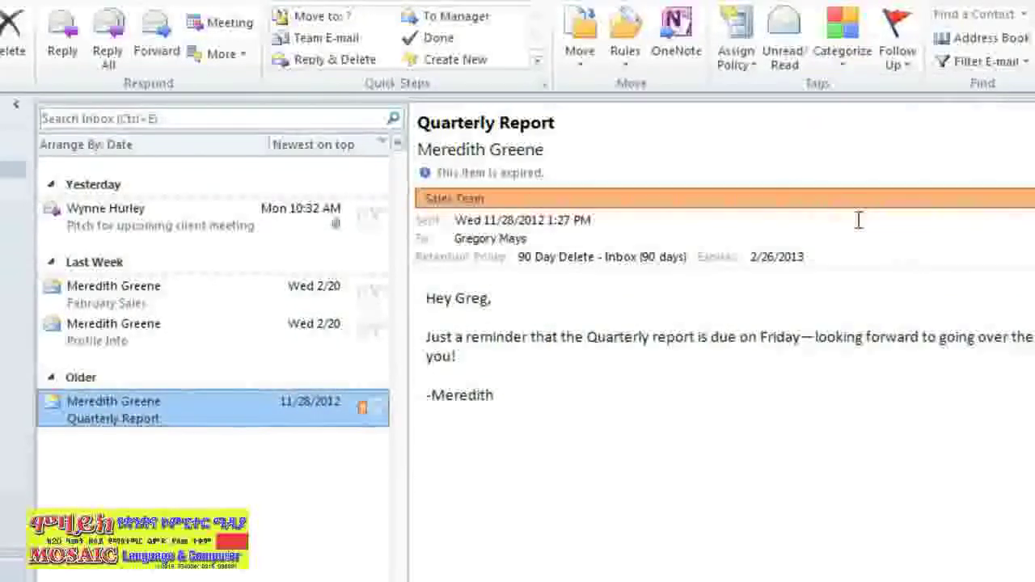
click(855, 71)
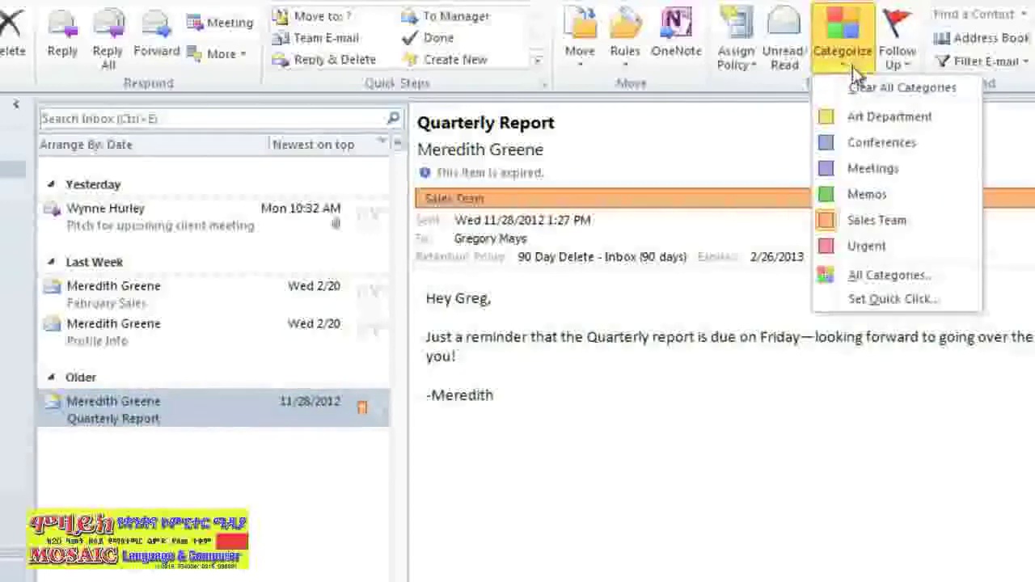
click(866, 246)
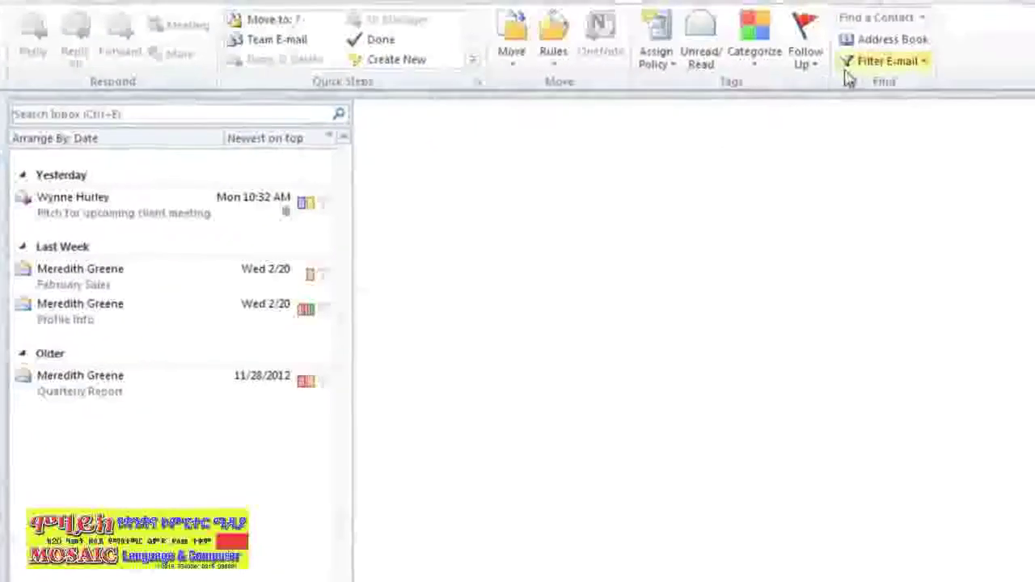
Step: Filter the Inbox to show only messages in the Sales Team category
click(866, 69)
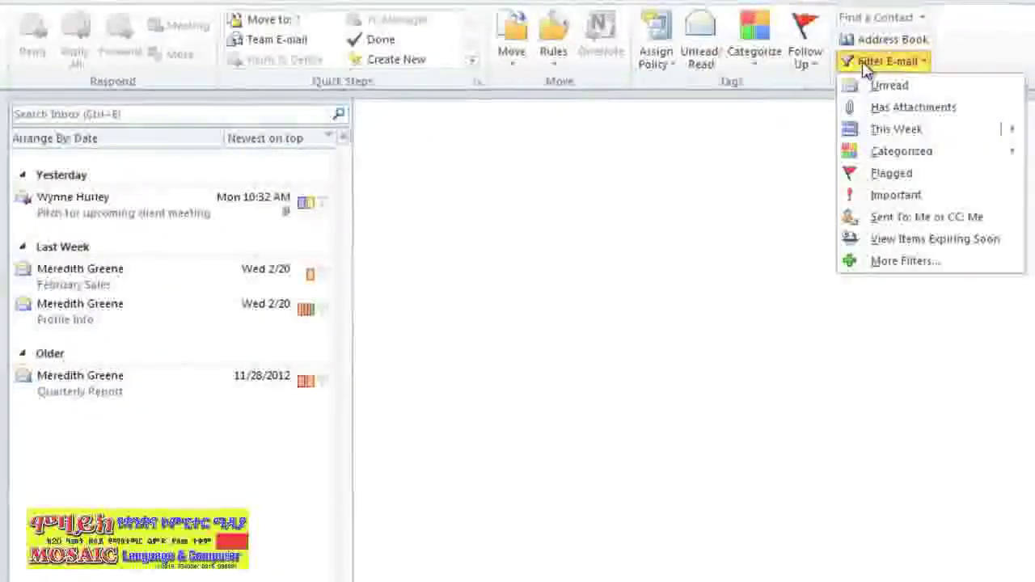
mouse_move(862, 154)
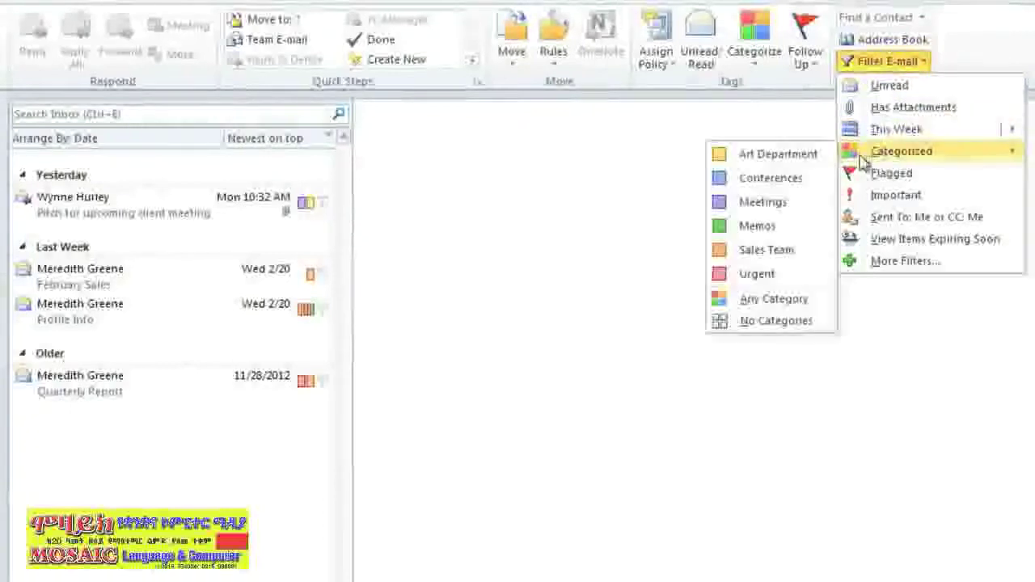
click(764, 250)
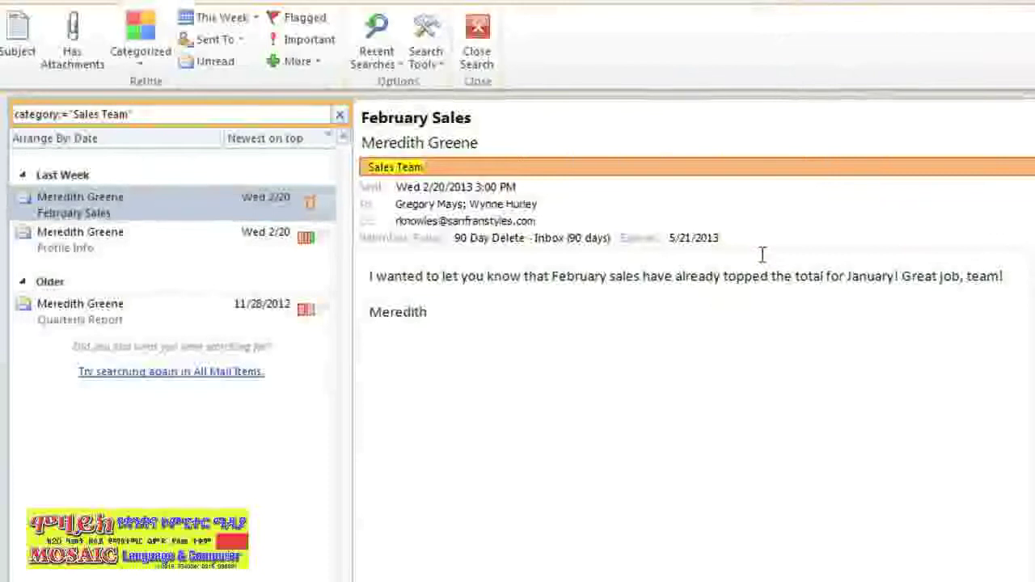